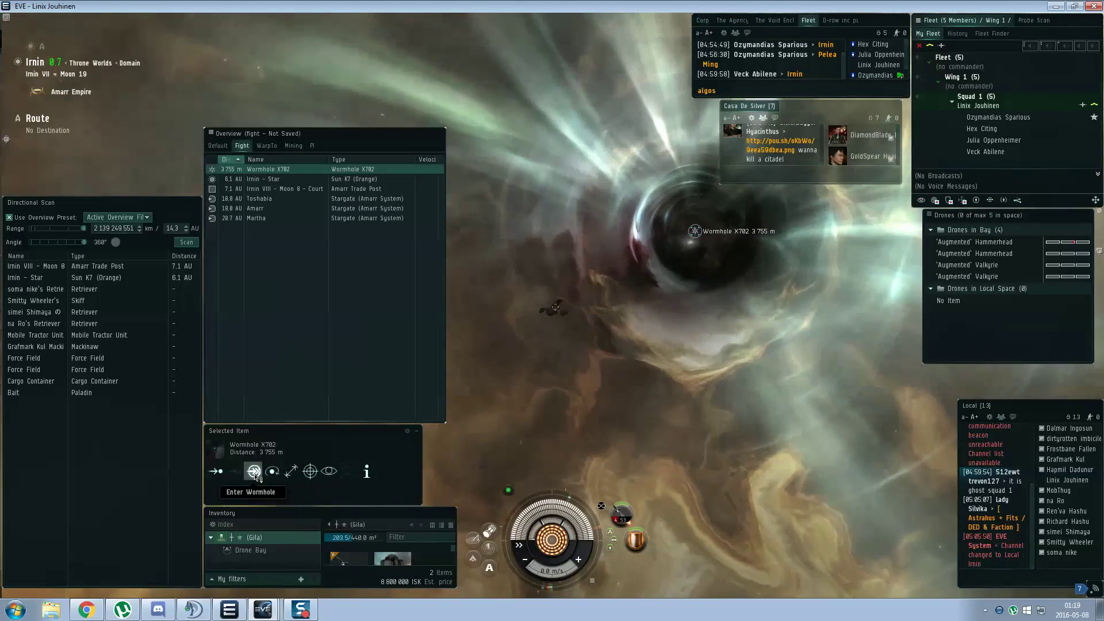
- Jump through Wormhole X702 using Enter Wormhole to arrive in J135526
click(255, 472)
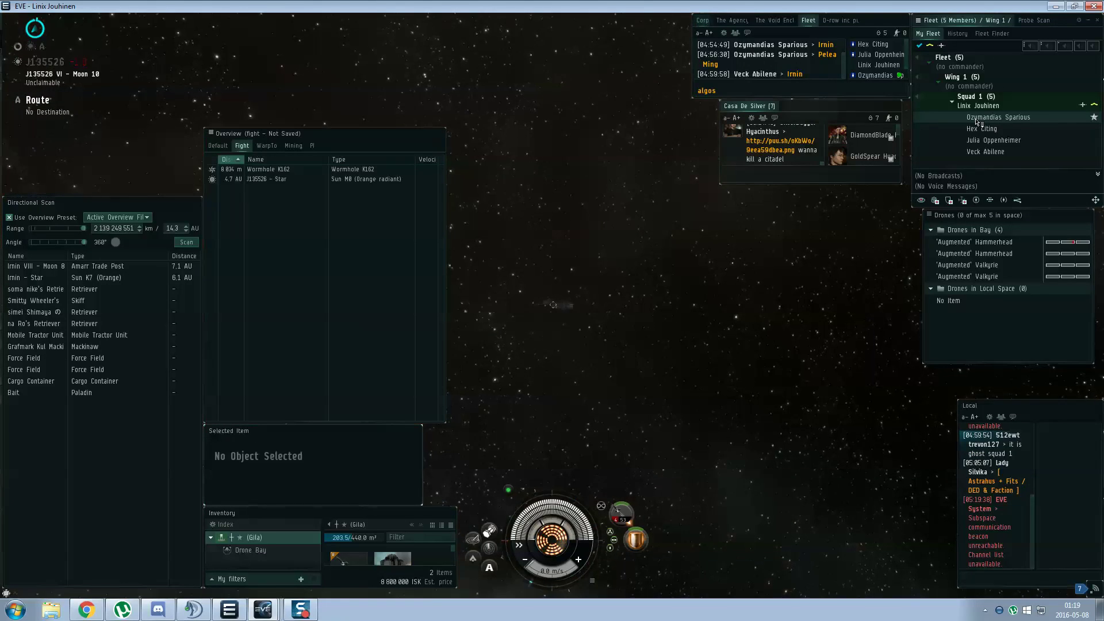
- View and close the information for the nearby Bountiful Frontier Reservoir gas cloud
right_click(982, 123)
click(1018, 138)
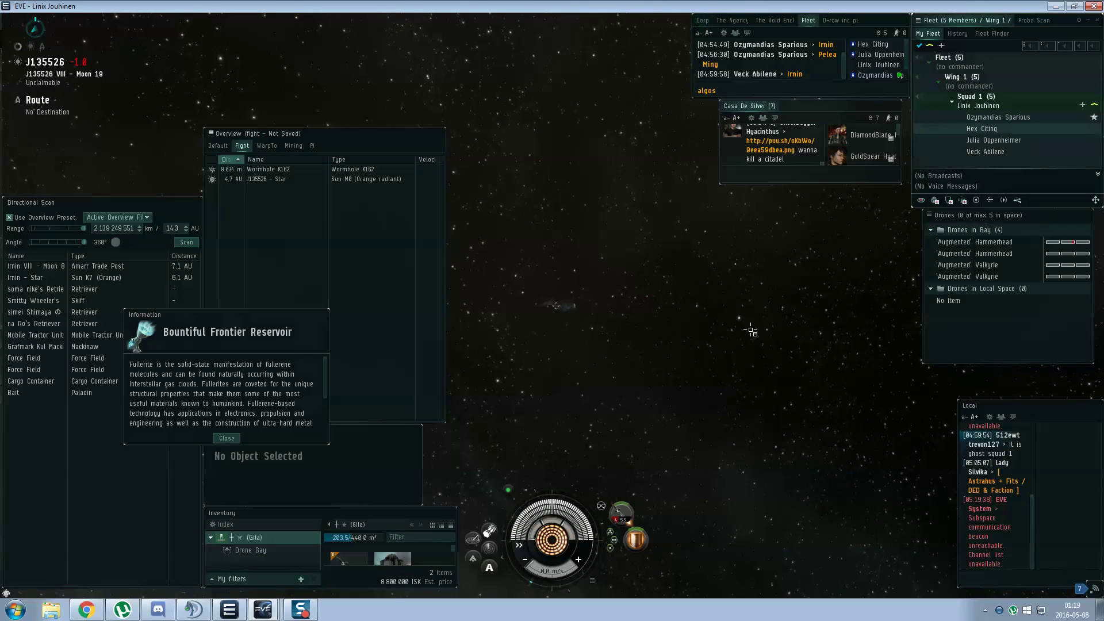
click(223, 438)
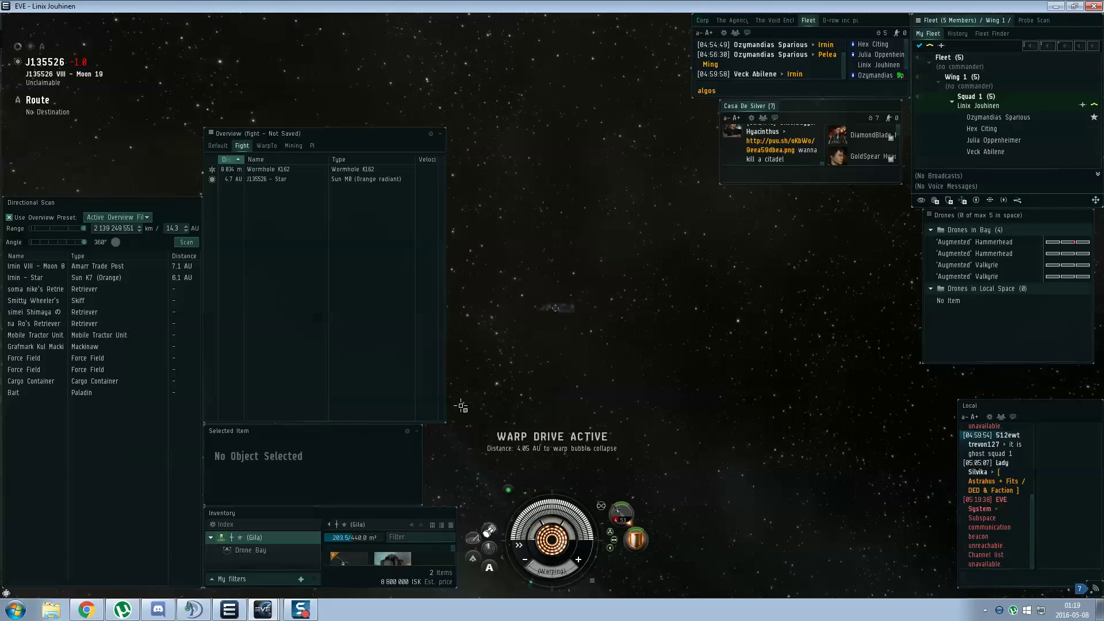
- Save Wormhole K162 as a personal location labelled 'Wormhole'
right_click(259, 171)
click(297, 206)
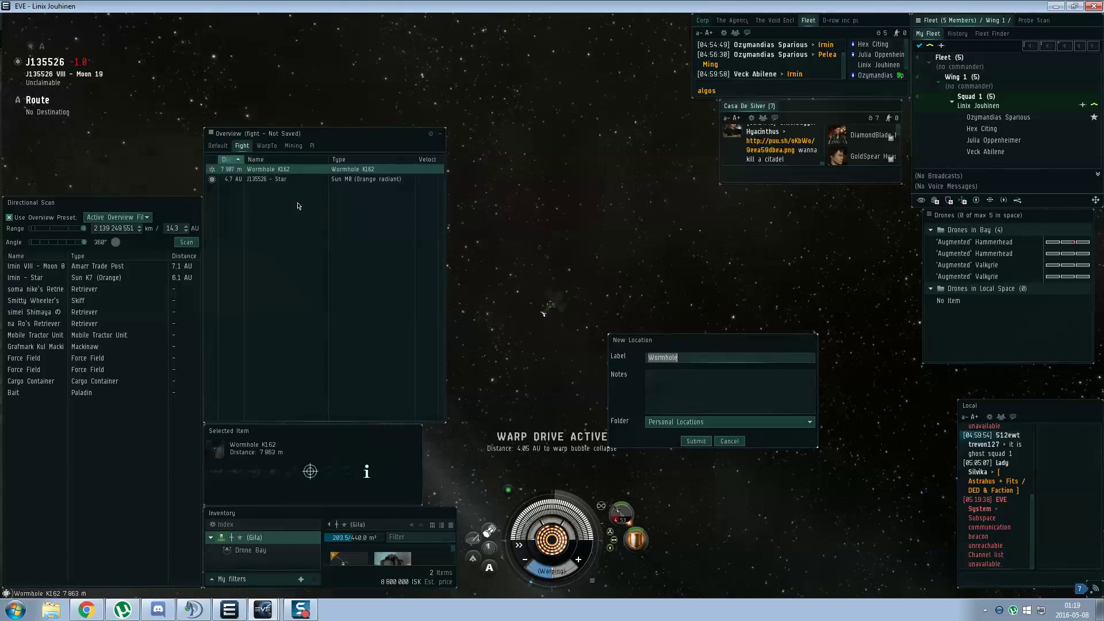
key(Return)
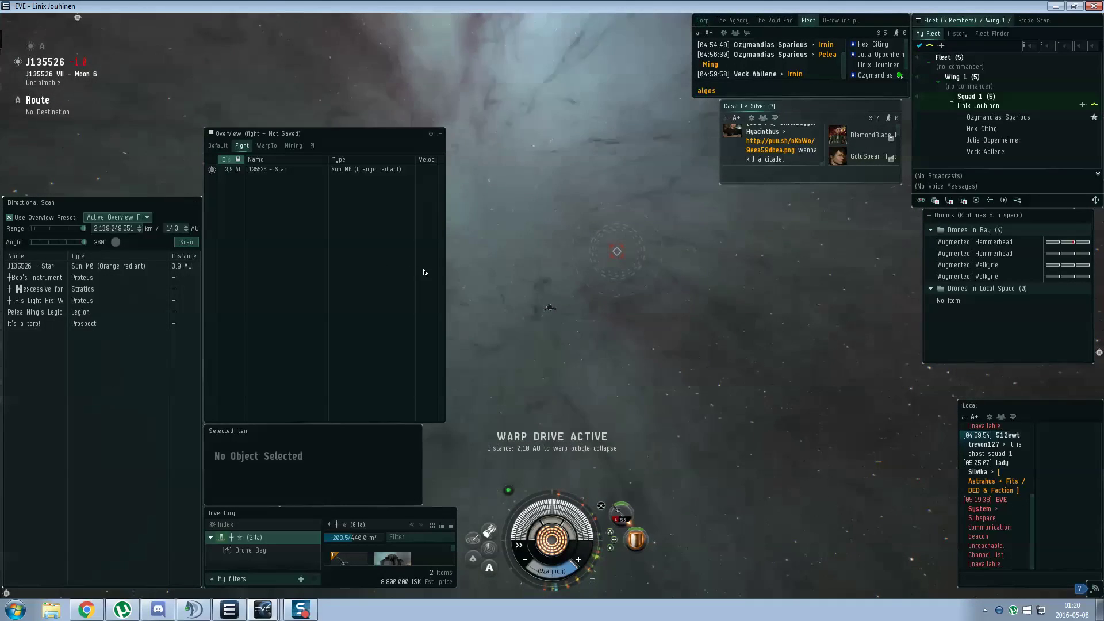
- Refresh D-Scan, pick Pelea Ming's Legion in the Overview and try to lock it
key(v)
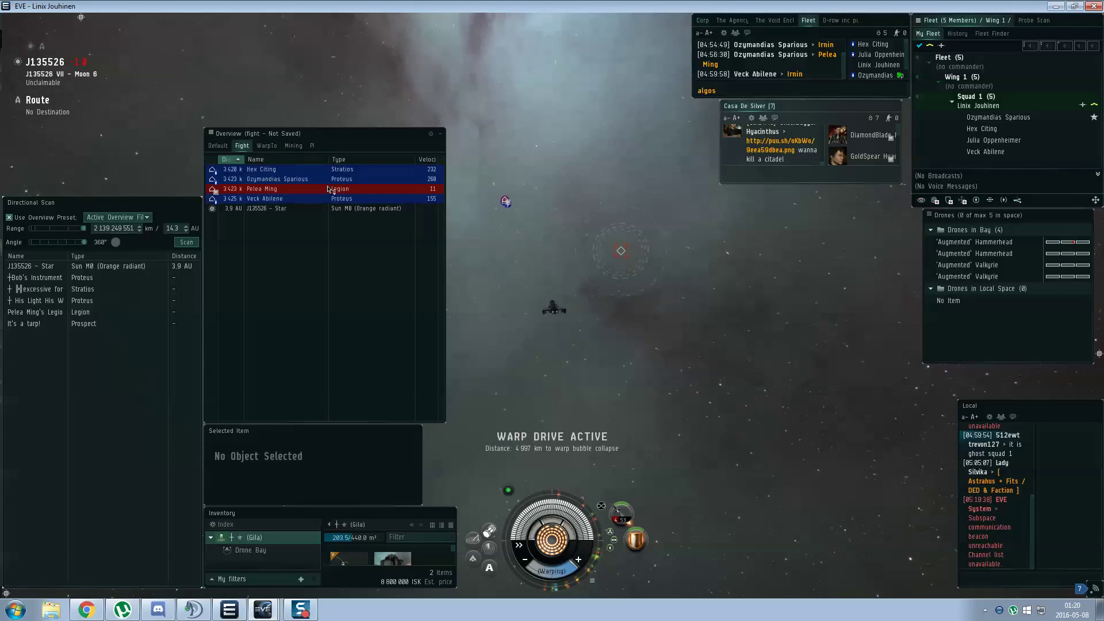
click(238, 189)
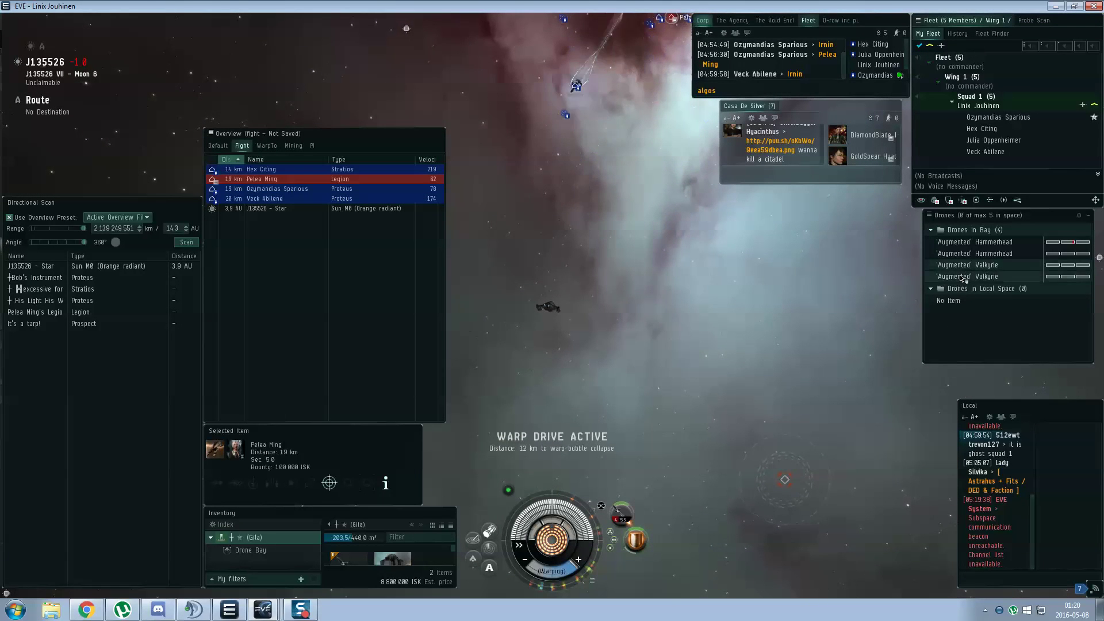
click(975, 242)
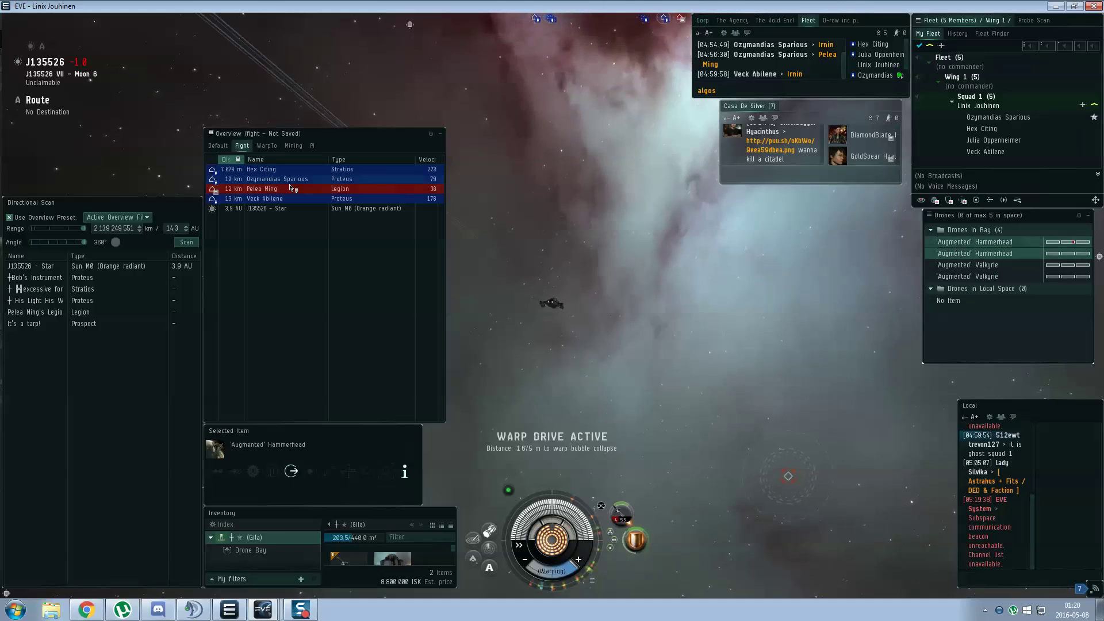
ctrl+click(270, 191)
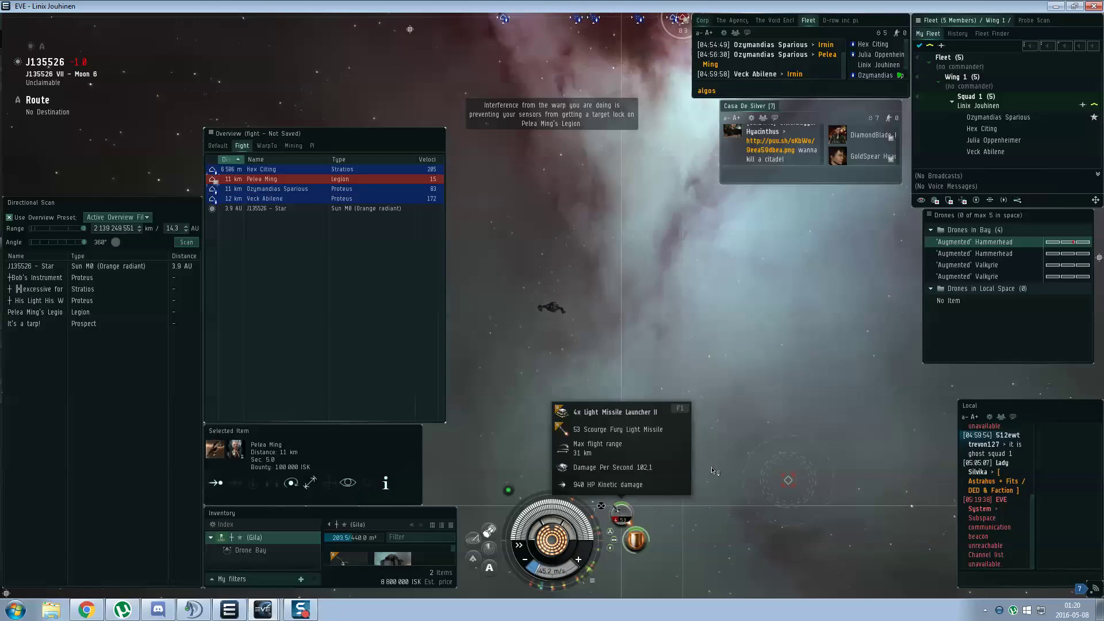
- Launch both Hammerheads to Engage the locked Legion, then select Pelea Ming's escaping capsule
click(976, 242)
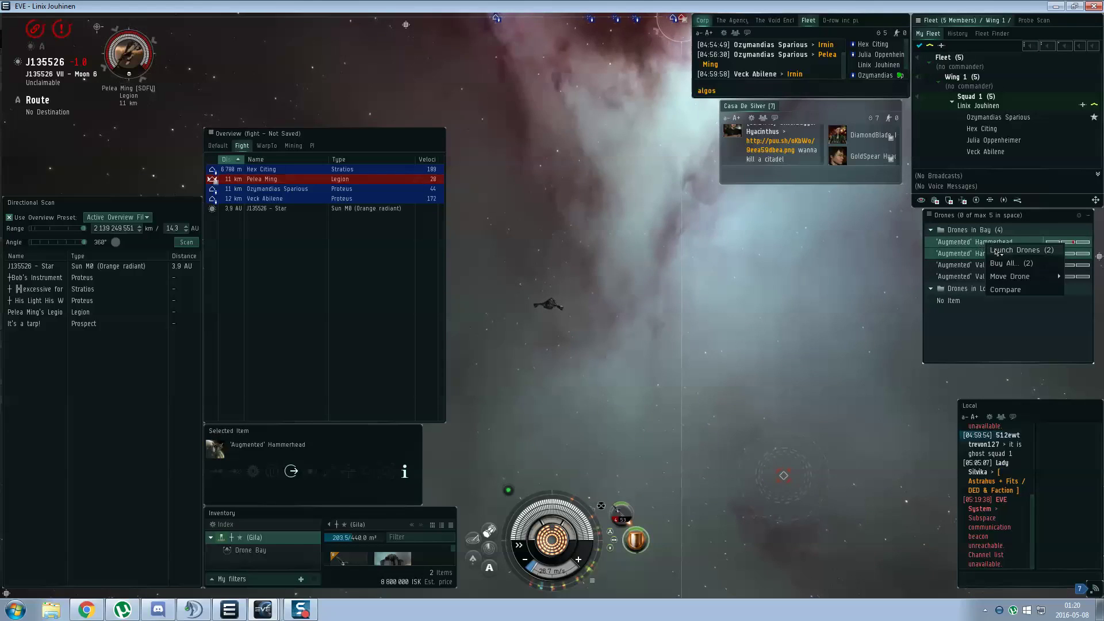
drag(981, 247, 552, 311)
click(130, 56)
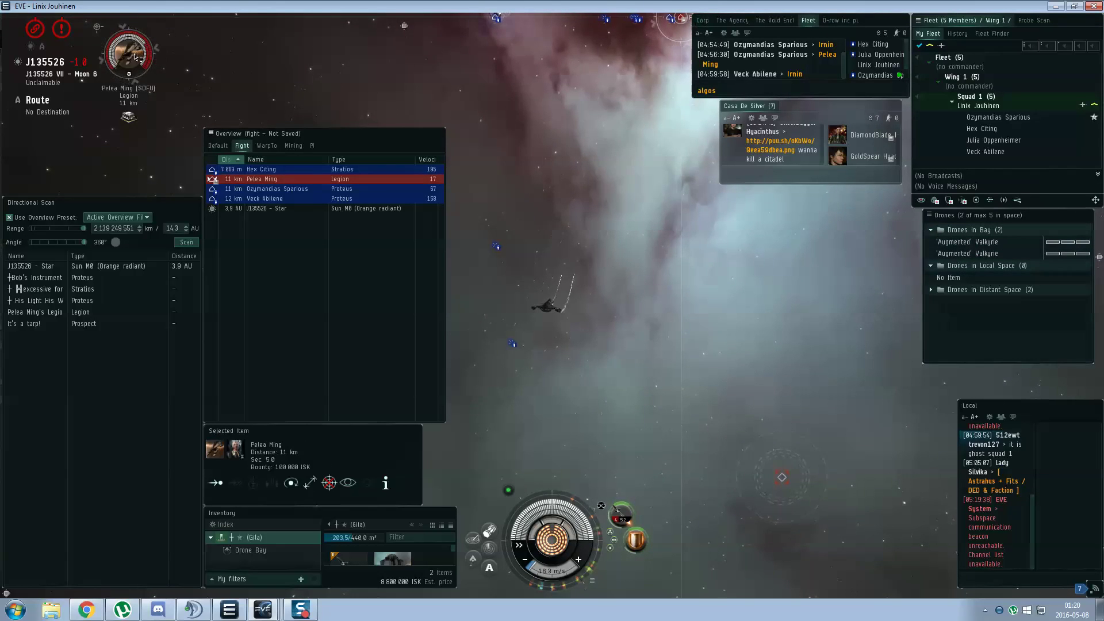
right_click(129, 56)
click(180, 60)
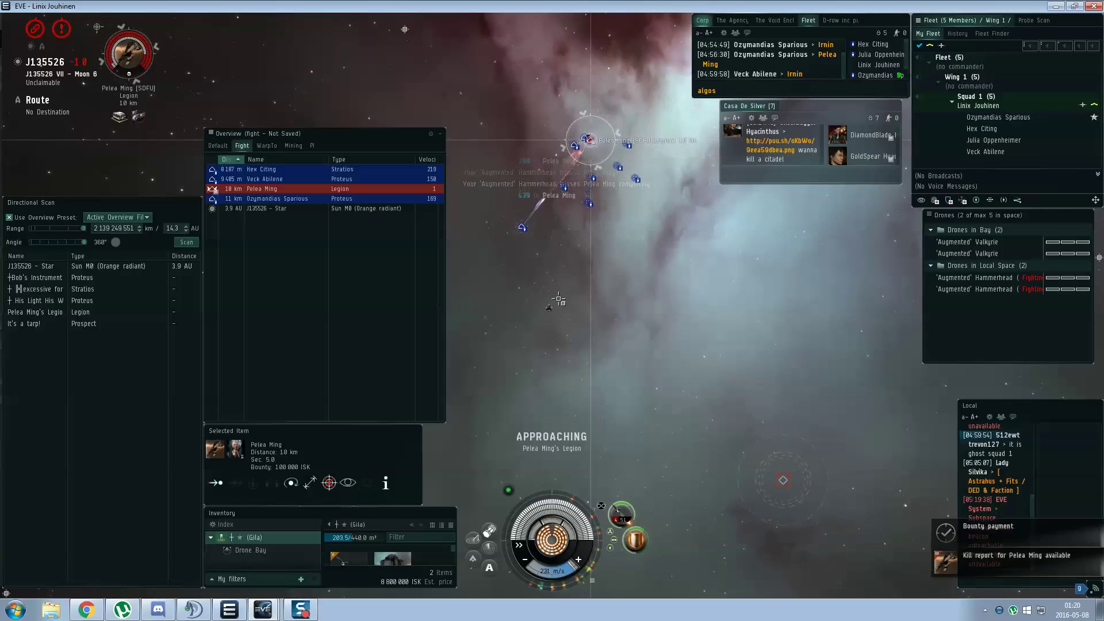
click(257, 192)
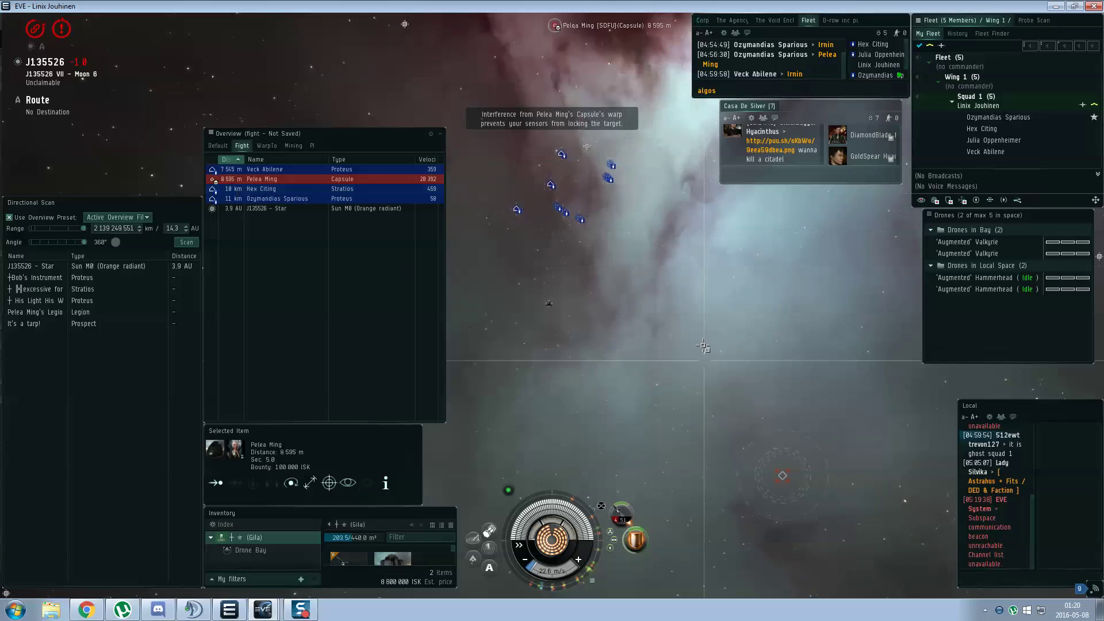
- Return the drones to the drone bay, then check and close Notification History
right_click(579, 271)
click(562, 289)
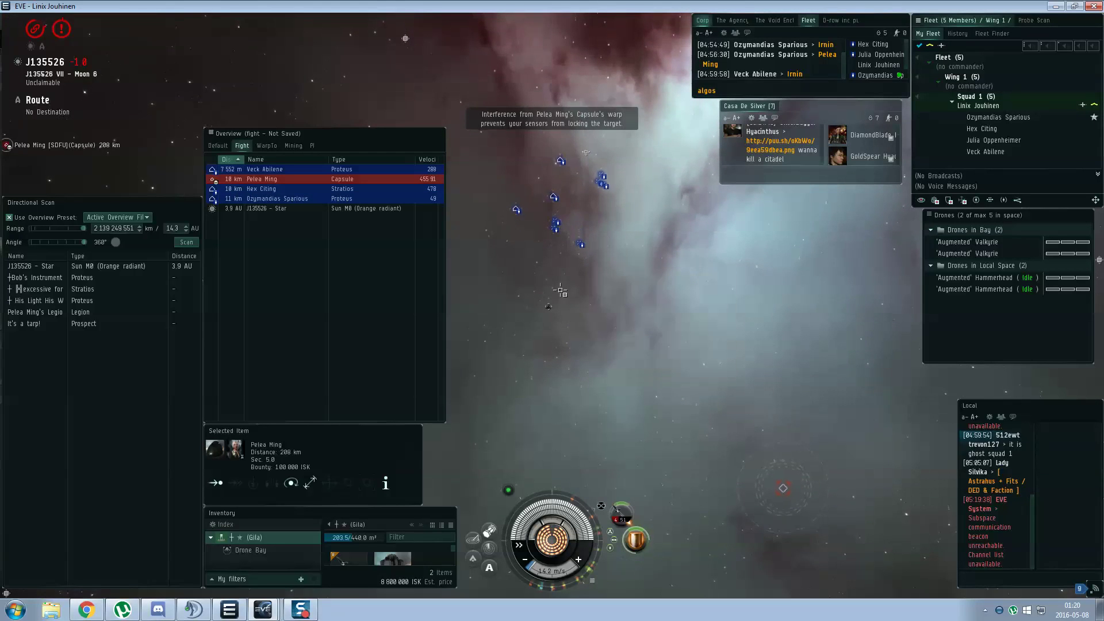
click(1094, 592)
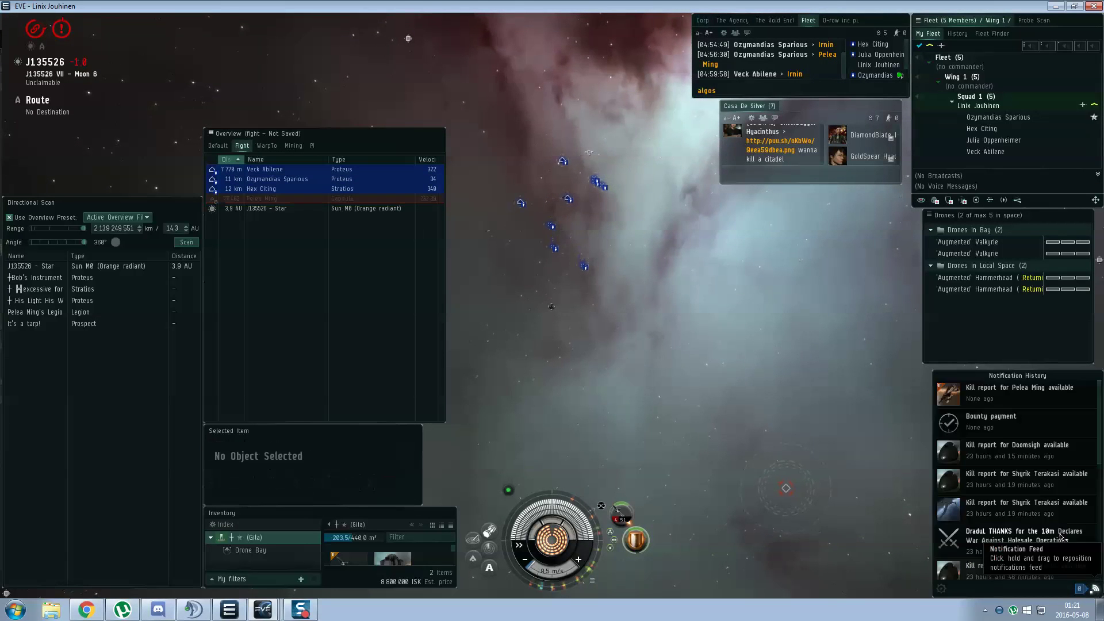
click(763, 208)
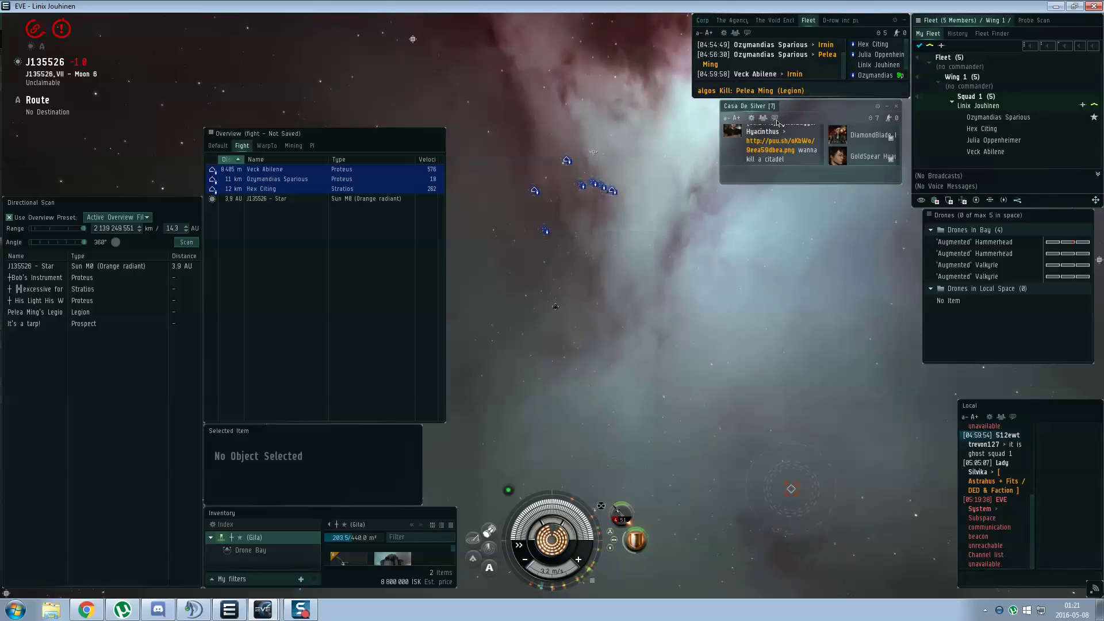
- Send the 'Kill: Pelea Ming (Legion)' link in Fleet chat and open that Kill Report
key(Return)
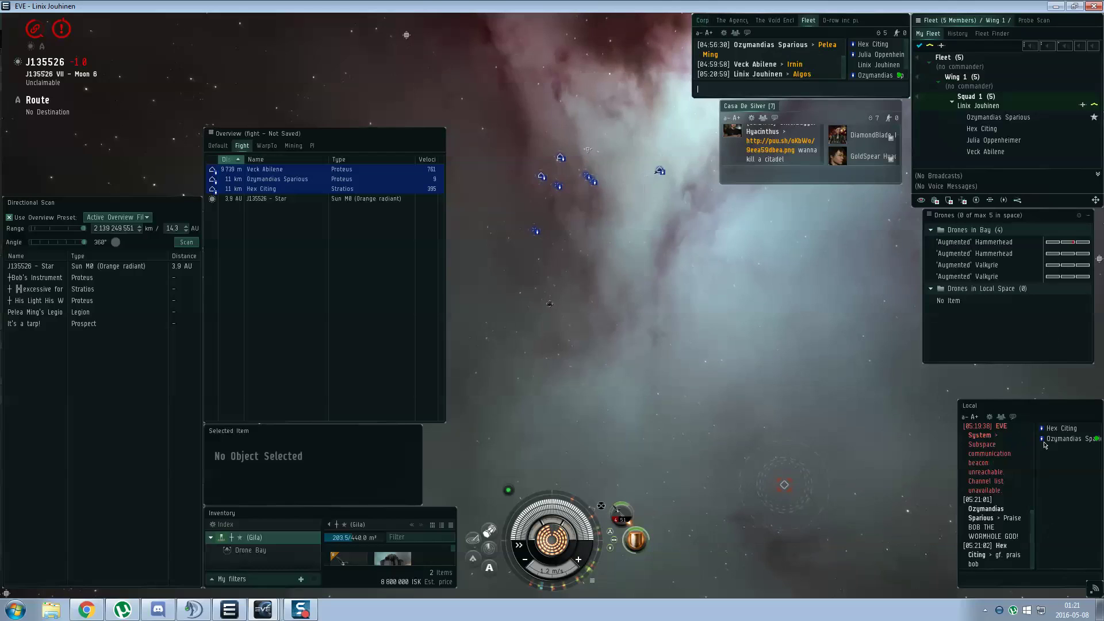
click(1094, 587)
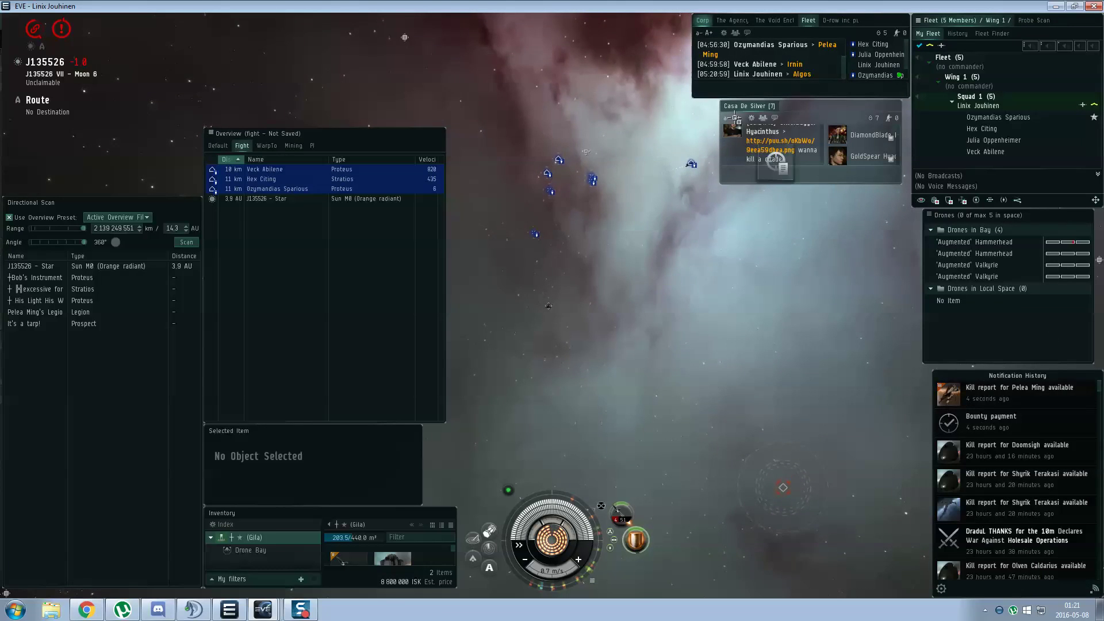
click(1094, 587)
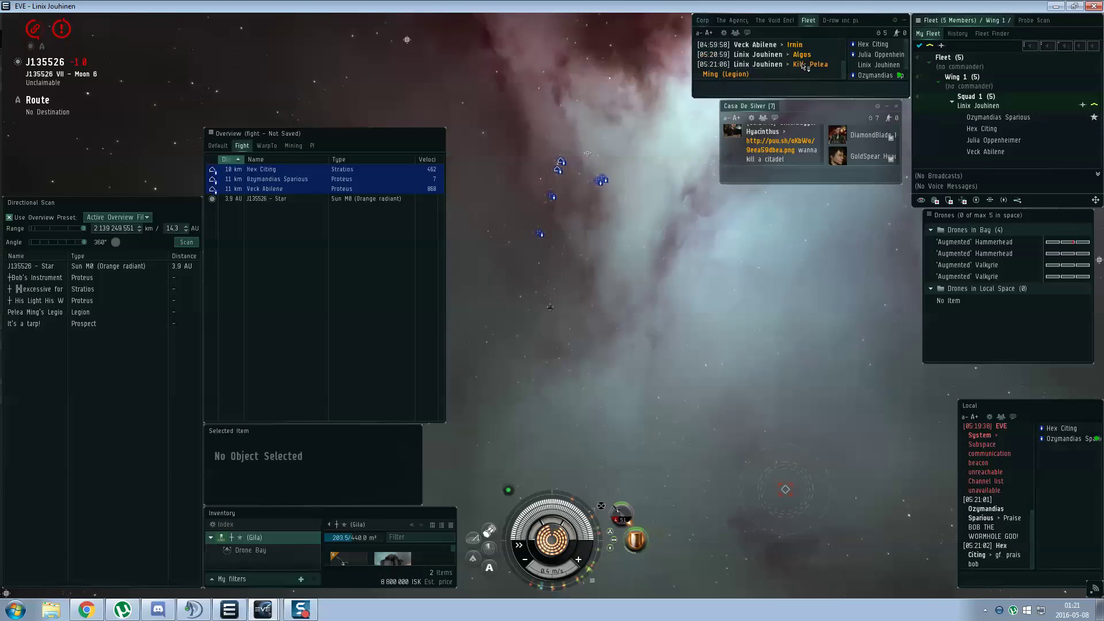
click(813, 124)
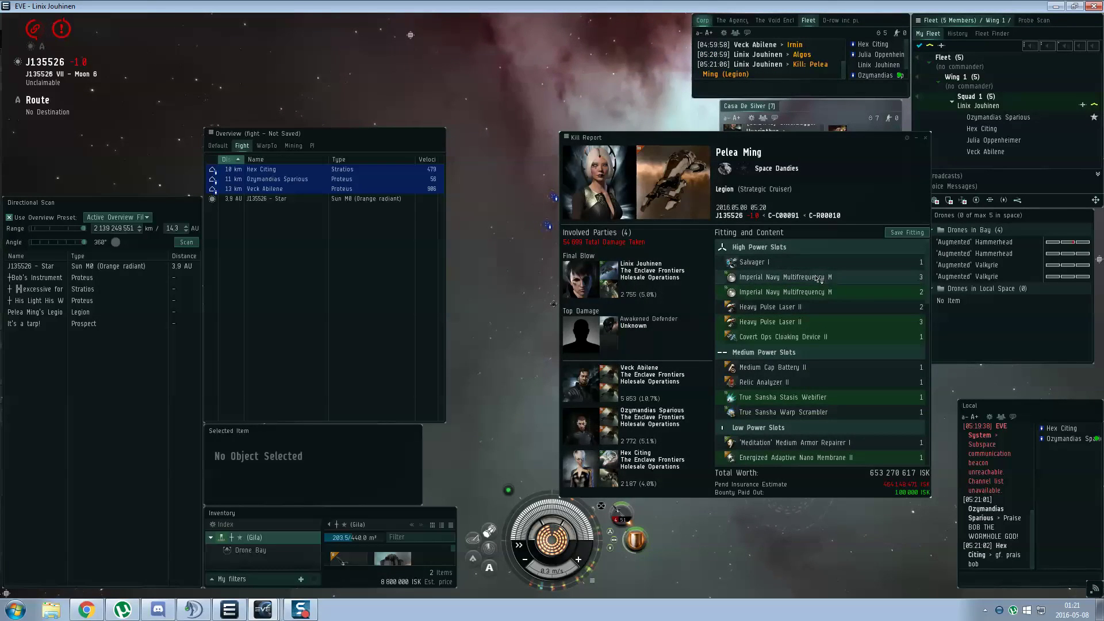